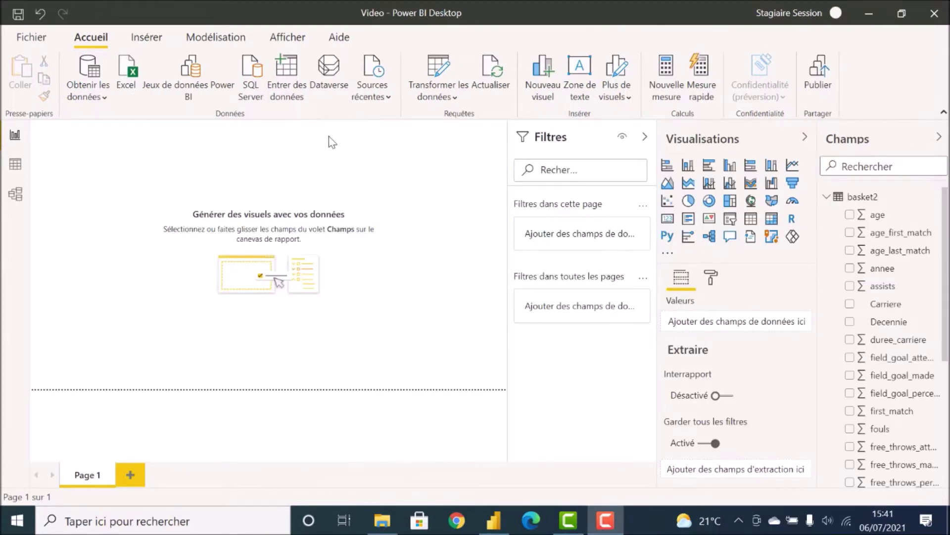
# Examine the basket2 table's rows and columns in the data view, and return to the report page
pyautogui.click(16, 164)
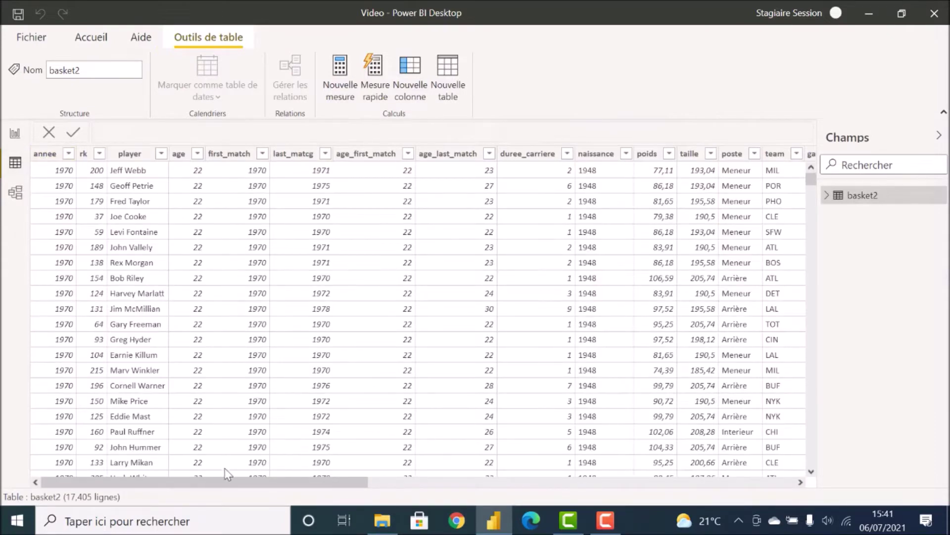
pyautogui.moveTo(234, 482); pyautogui.dragTo(158, 495)
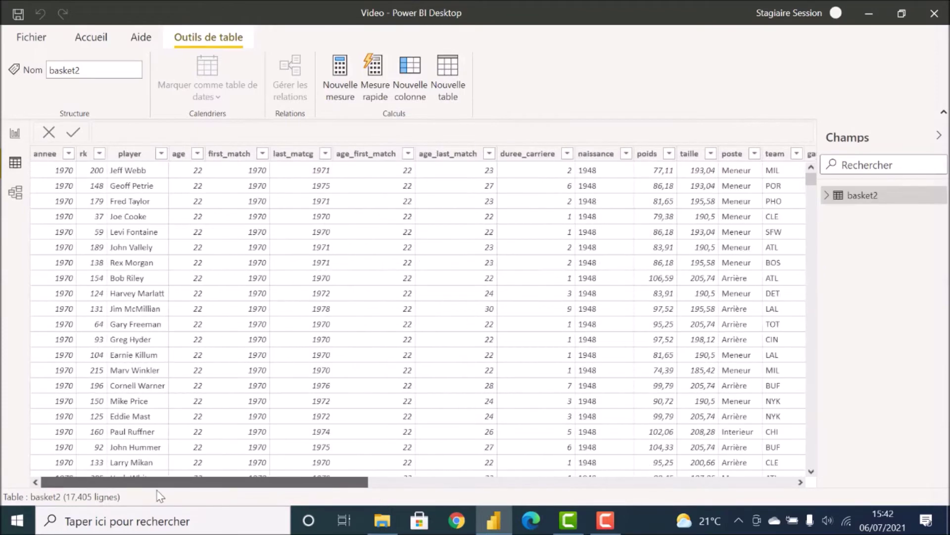
pyautogui.click(15, 134)
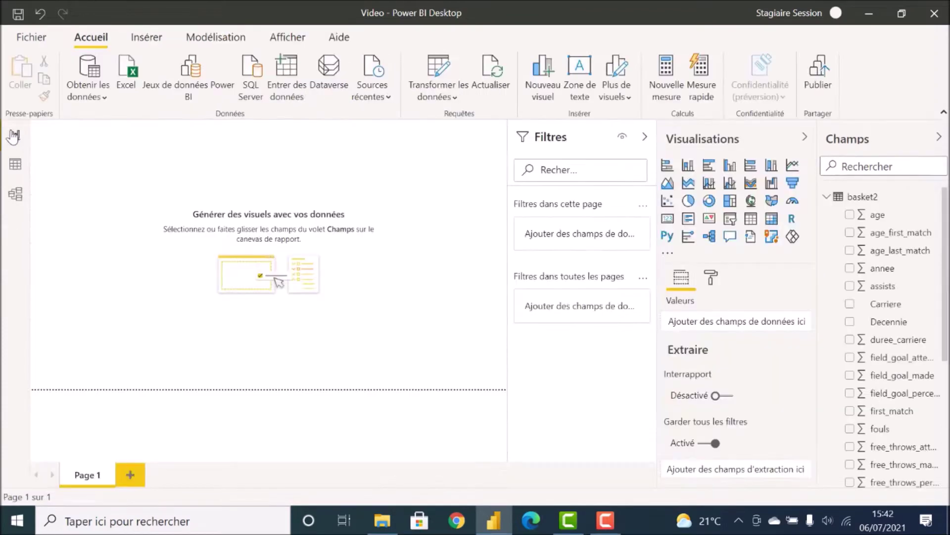
# Insert a stacked bar chart with Decennie on the axis and the average (Moyenne) of point/match as its value
pyautogui.click(667, 168)
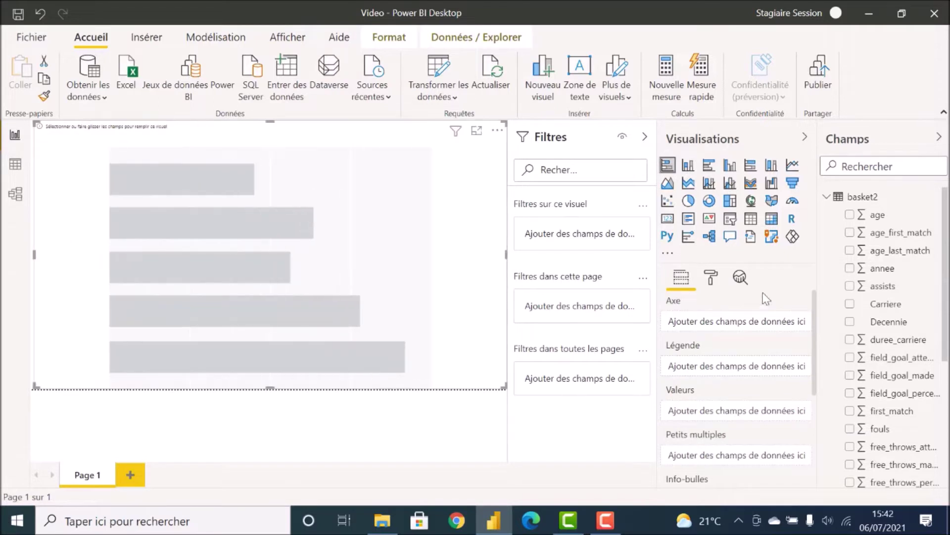
pyautogui.moveTo(889, 322); pyautogui.dragTo(728, 321)
pyautogui.scroll(-4, 911, 381)
pyautogui.moveTo(886, 390); pyautogui.dragTo(708, 417)
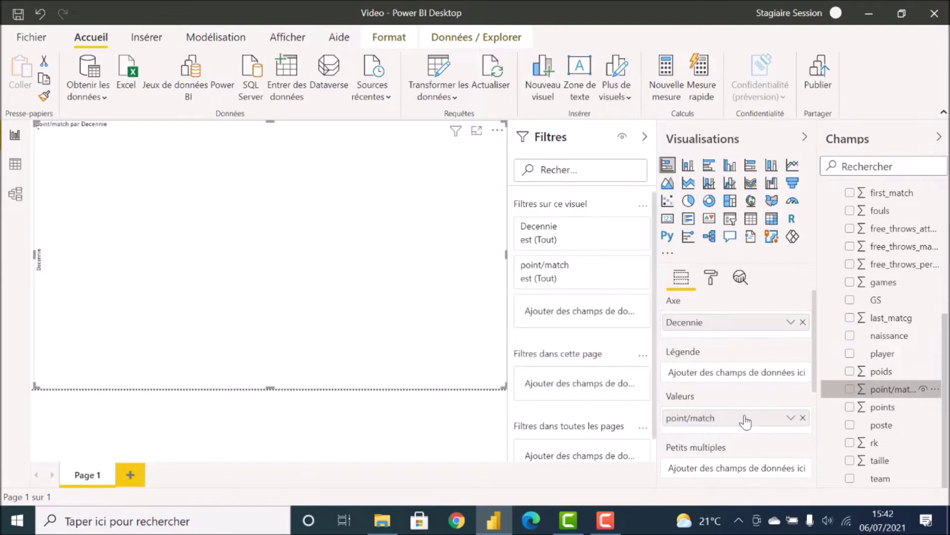
pyautogui.click(801, 418)
pyautogui.click(831, 246)
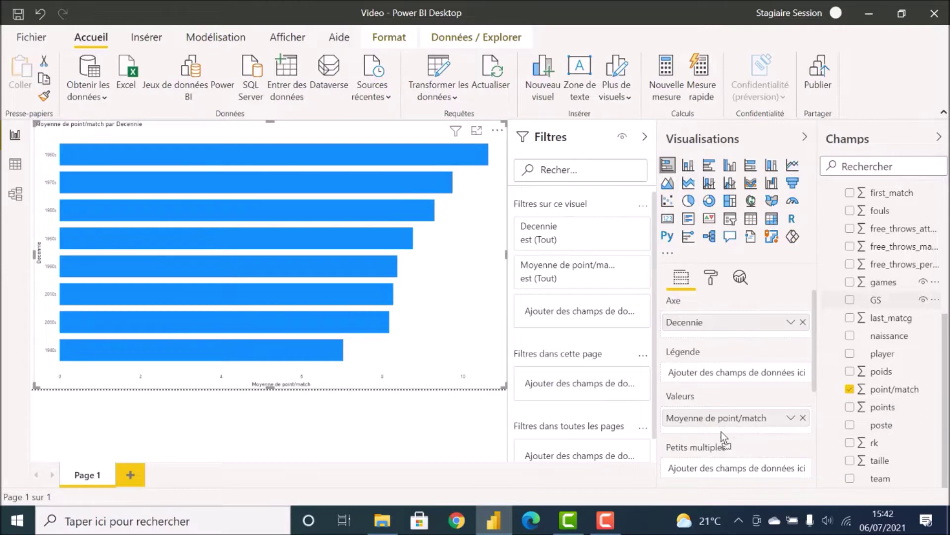
# Add games to the bar chart's values, aggregated as average (Moyenne), and inspect the bars' details by decade
pyautogui.moveTo(721, 432); pyautogui.dragTo(723, 435)
pyautogui.click(791, 435)
pyautogui.press('Escape')
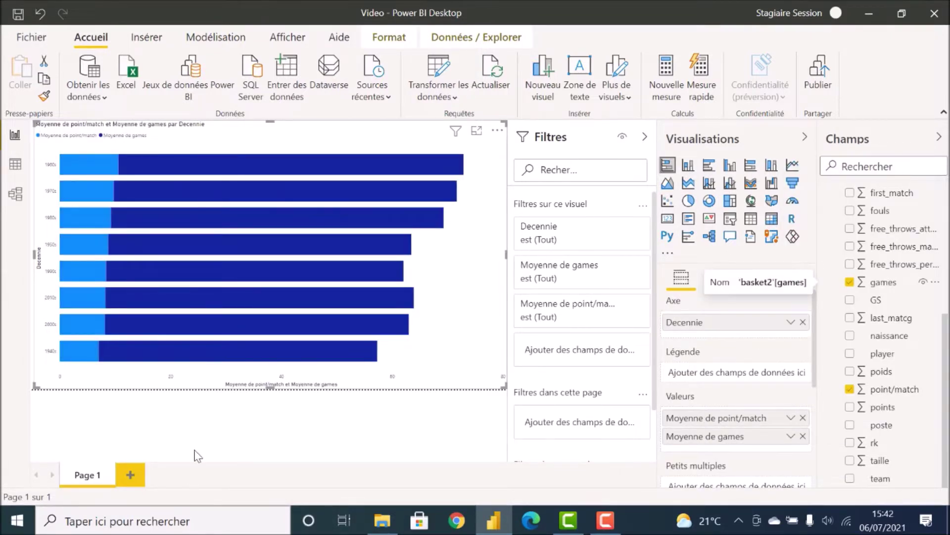
pyautogui.moveTo(128, 173)
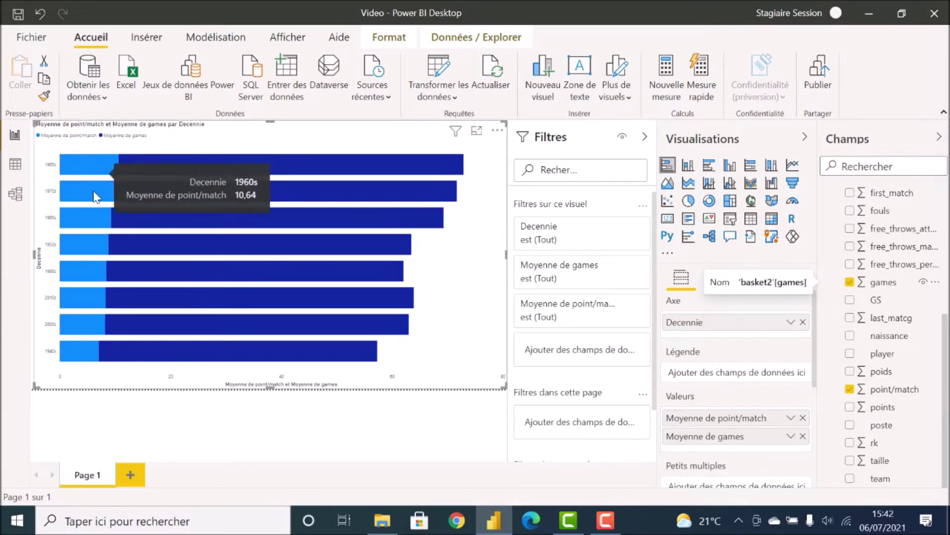
pyautogui.moveTo(99, 194)
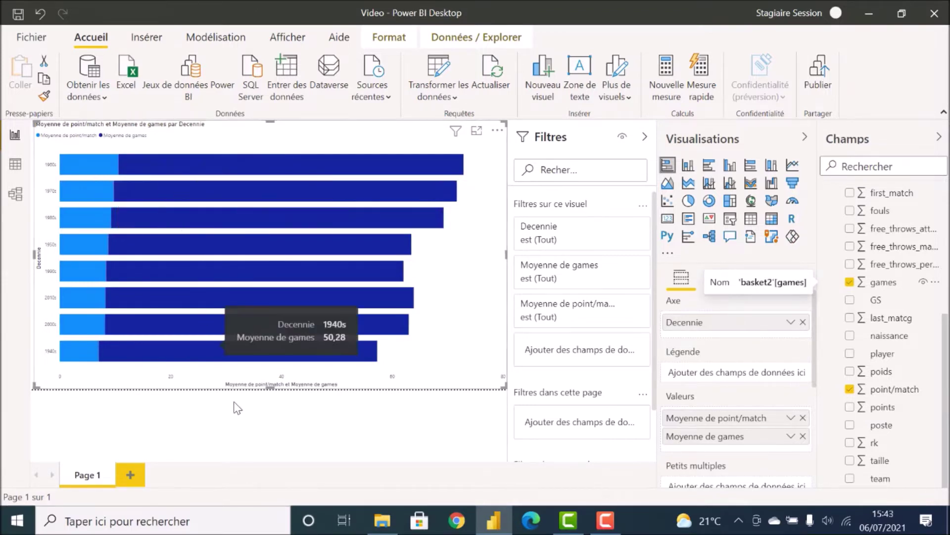
# Show the same data as a stacked column chart and as a clustered bar chart, checking the 1940s bars
pyautogui.click(688, 164)
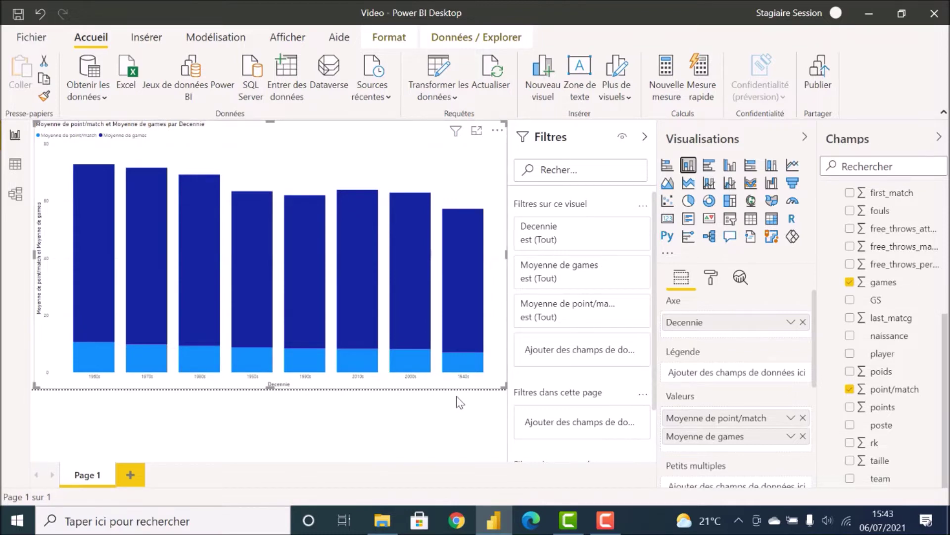
pyautogui.click(708, 165)
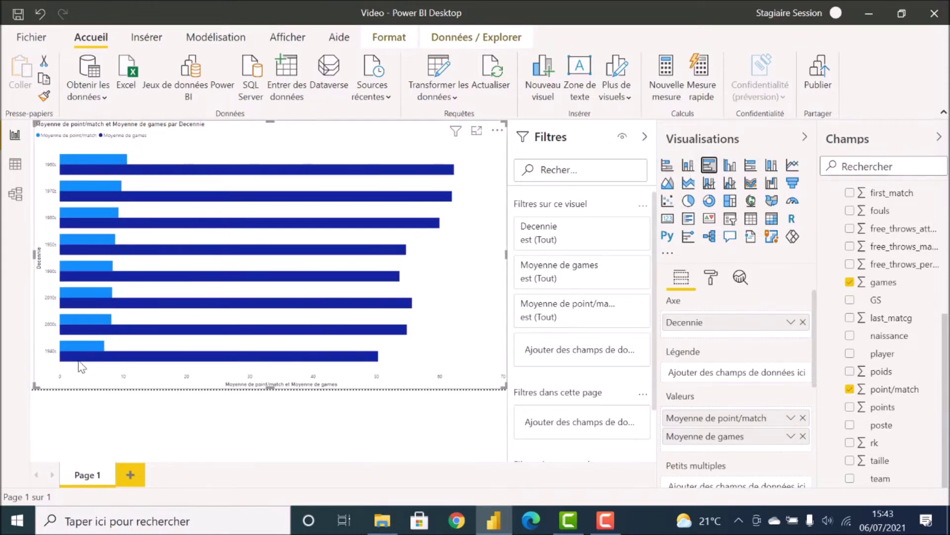
pyautogui.moveTo(89, 344)
pyautogui.moveTo(89, 361)
pyautogui.click(405, 421)
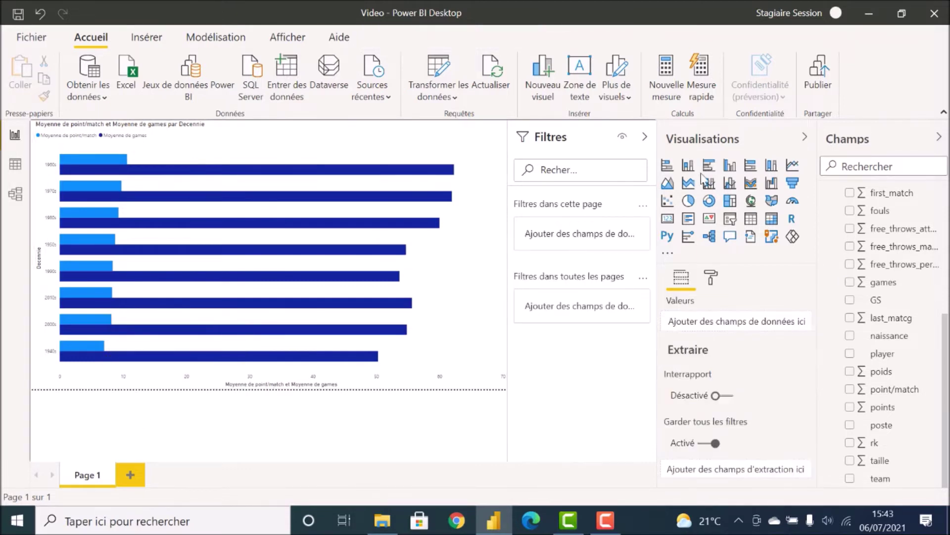
# Convert the clustered bar chart to a clustered column chart and inspect individual columns' average values
pyautogui.click(504, 320)
pyautogui.click(729, 164)
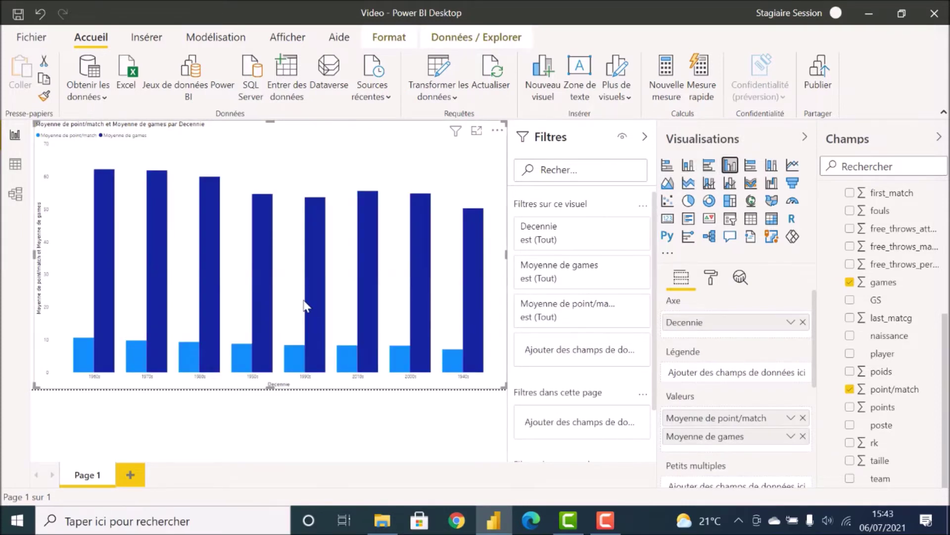
pyautogui.moveTo(265, 314)
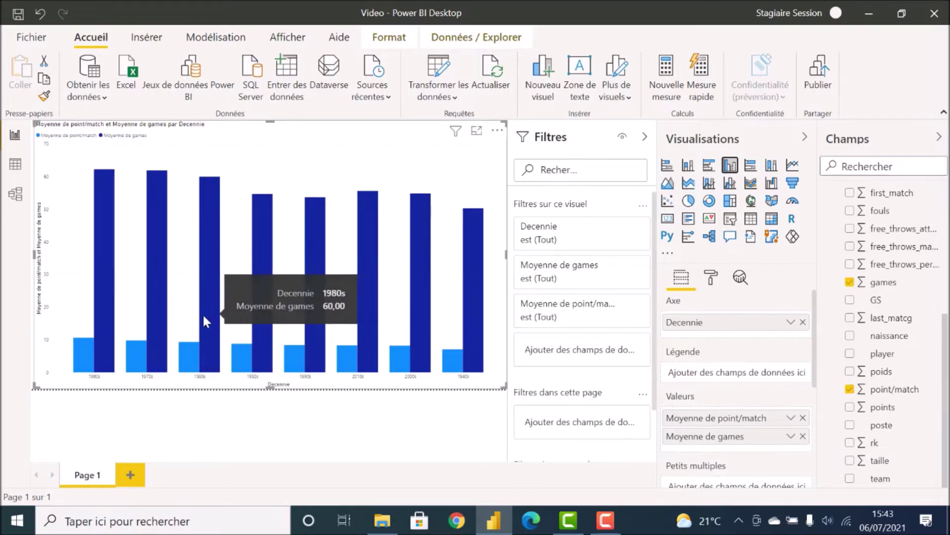
pyautogui.moveTo(186, 357)
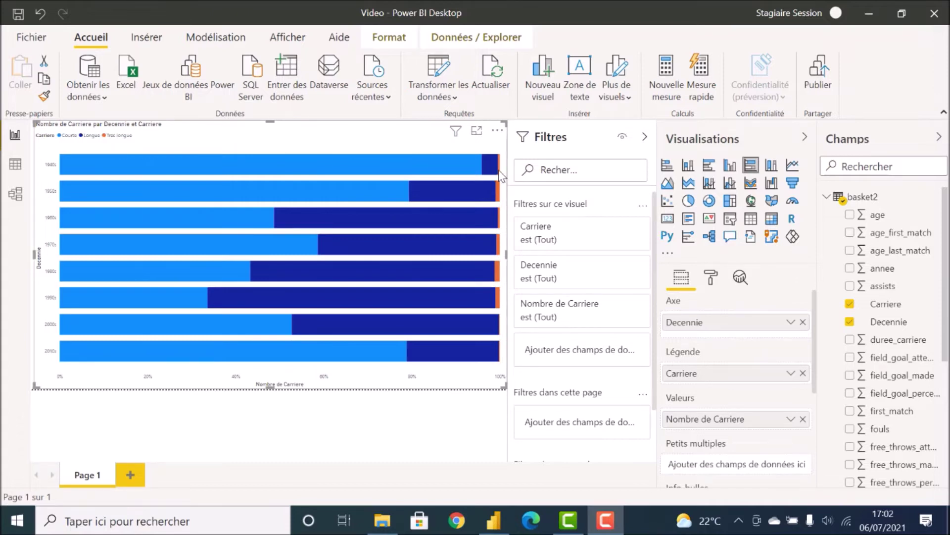
# Convert the 100% stacked bar chart of career counts by Decennie to a 100% stacked column chart
pyautogui.moveTo(500, 171)
pyautogui.click(769, 168)
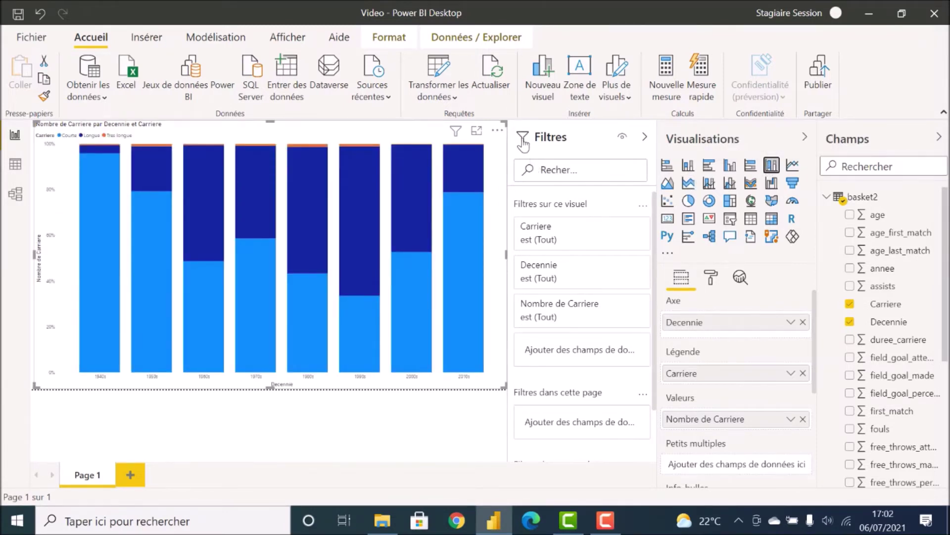
pyautogui.moveTo(517, 139)
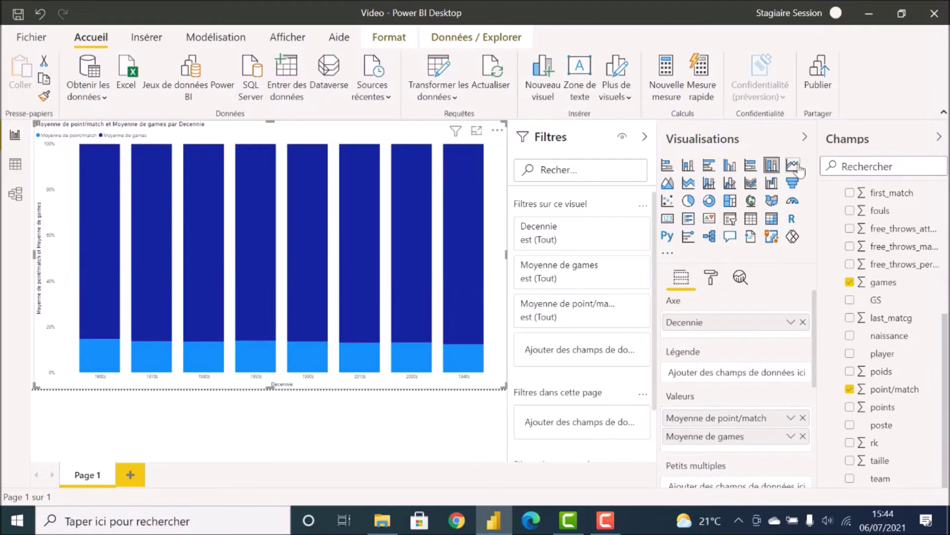
# Convert the chart of point/match and games averages to a line chart and remove the games average
pyautogui.click(793, 166)
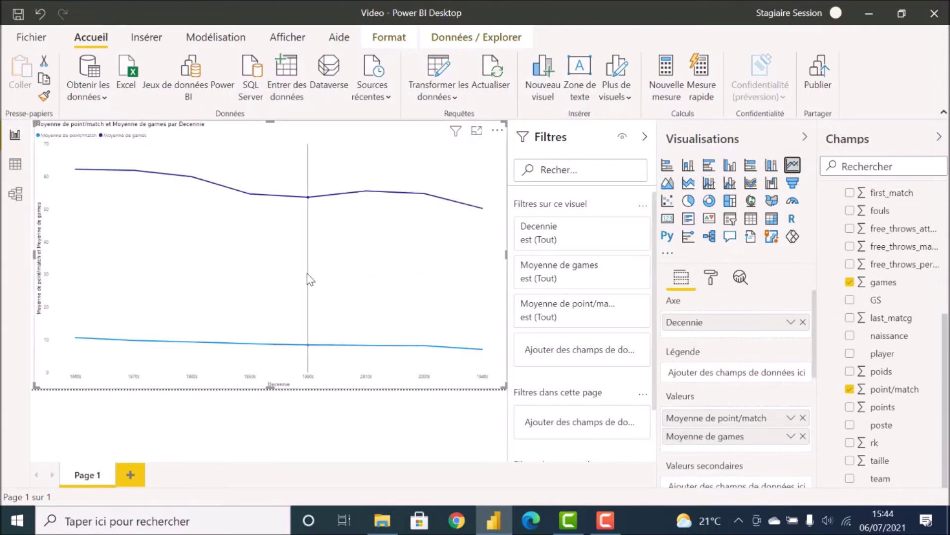
pyautogui.moveTo(310, 279)
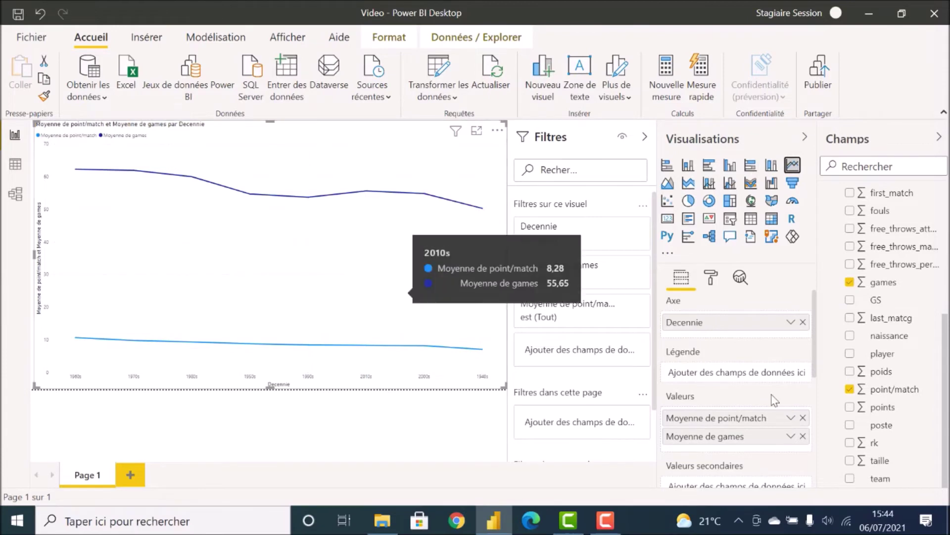
pyautogui.click(802, 436)
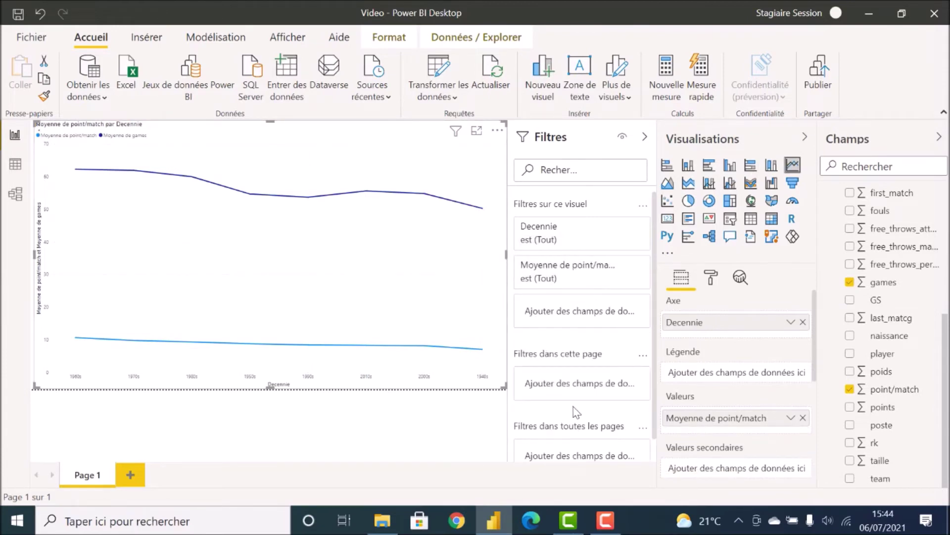
# Sort the line chart by Decennie in ascending order
pyautogui.click(497, 130)
pyautogui.click(538, 235)
pyautogui.click(498, 130)
pyautogui.moveTo(544, 252)
pyautogui.click(691, 253)
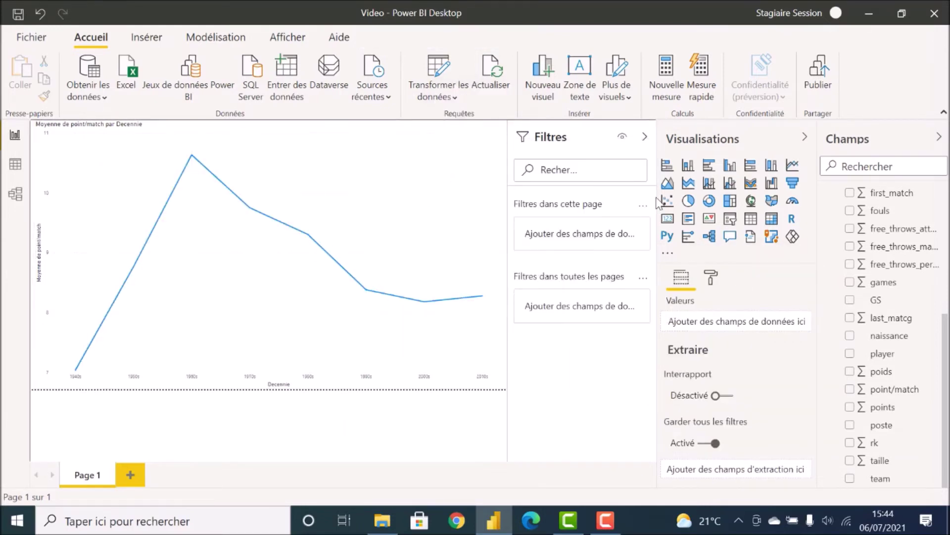
# Add games back to the line chart's values, aggregated as average (Moyenne)
pyautogui.click(483, 347)
pyautogui.moveTo(884, 282); pyautogui.dragTo(723, 436)
pyautogui.click(791, 435)
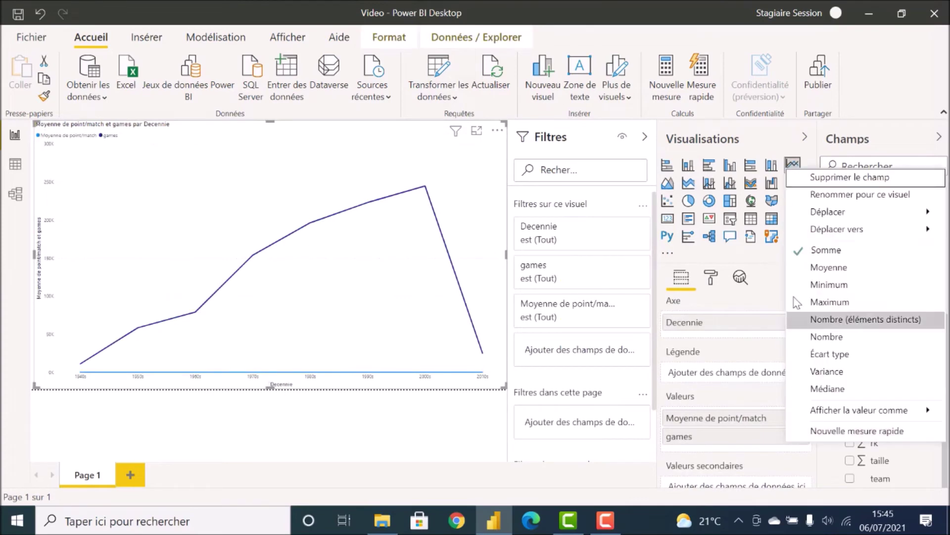
pyautogui.click(820, 303)
pyautogui.click(791, 436)
pyautogui.click(791, 435)
pyautogui.click(460, 432)
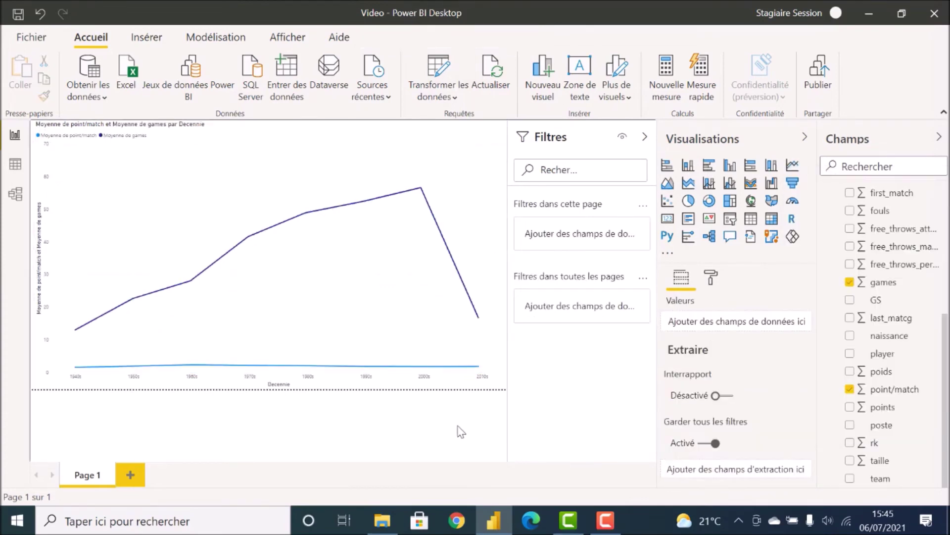
# Convert the area chart of career counts by Decennie to a stacked area chart
pyautogui.click(445, 354)
pyautogui.moveTo(135, 250)
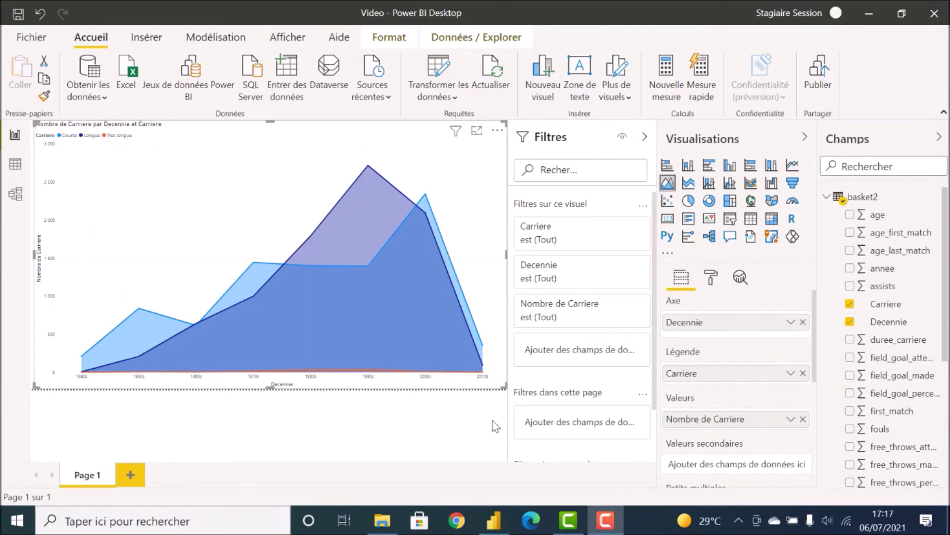
pyautogui.click(688, 183)
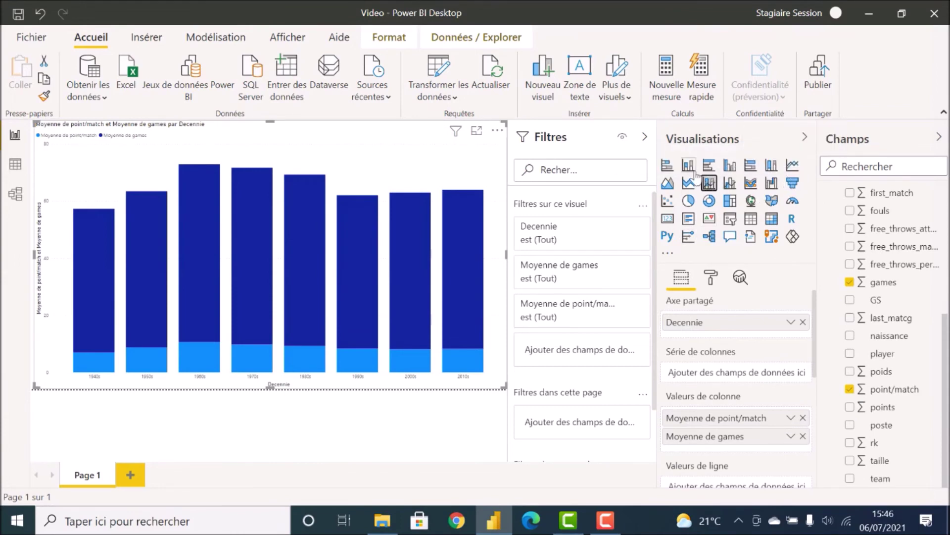
# Add point/match as the line value of the line and stacked column chart, aggregated as average (Moyenne)
pyautogui.scroll(-5, 709, 433)
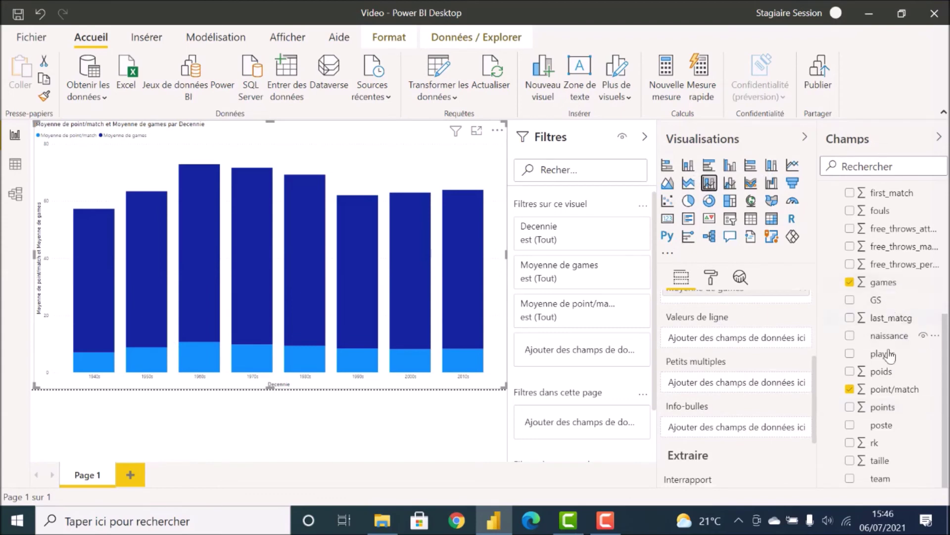
pyautogui.moveTo(884, 390); pyautogui.dragTo(711, 340)
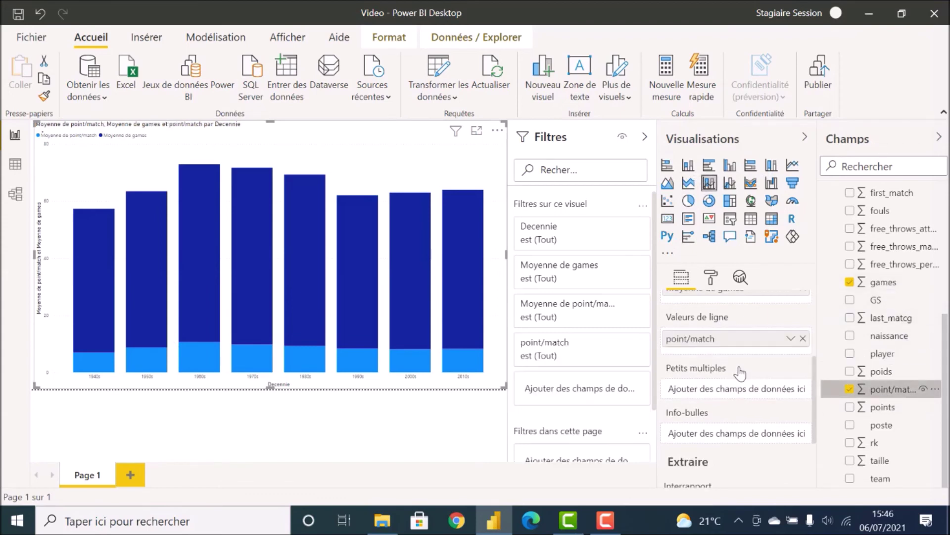
pyautogui.click(790, 339)
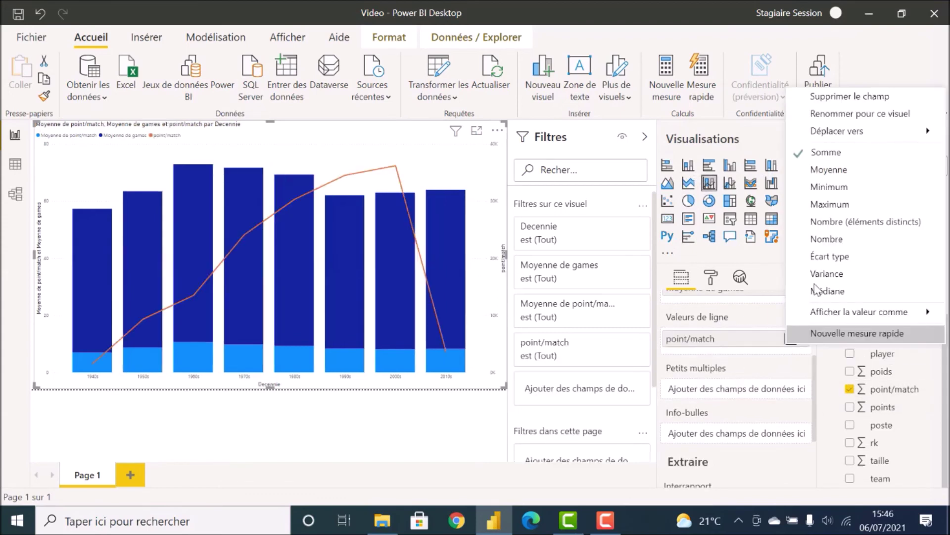
pyautogui.click(823, 178)
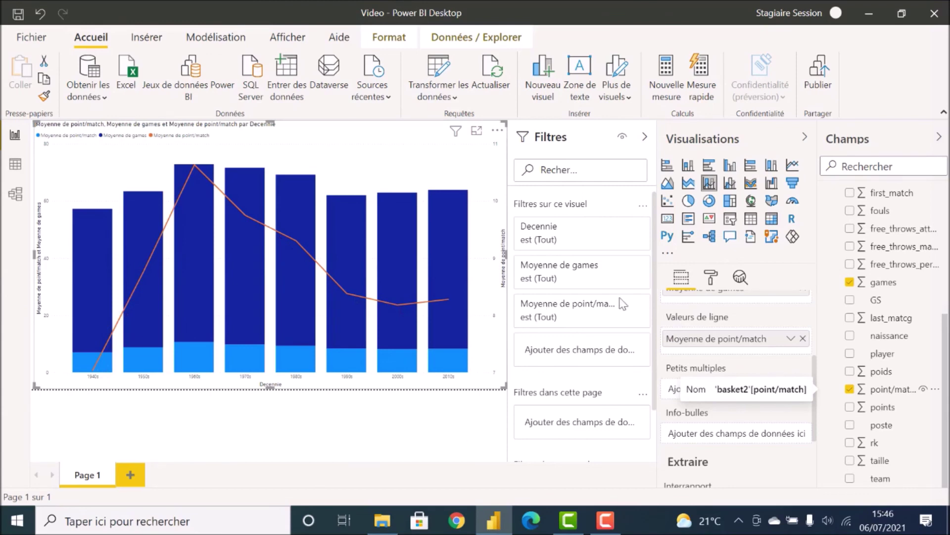
# Convert the chart to a line and clustered column chart with average (Moyenne) point/match as its line value
pyautogui.click(730, 182)
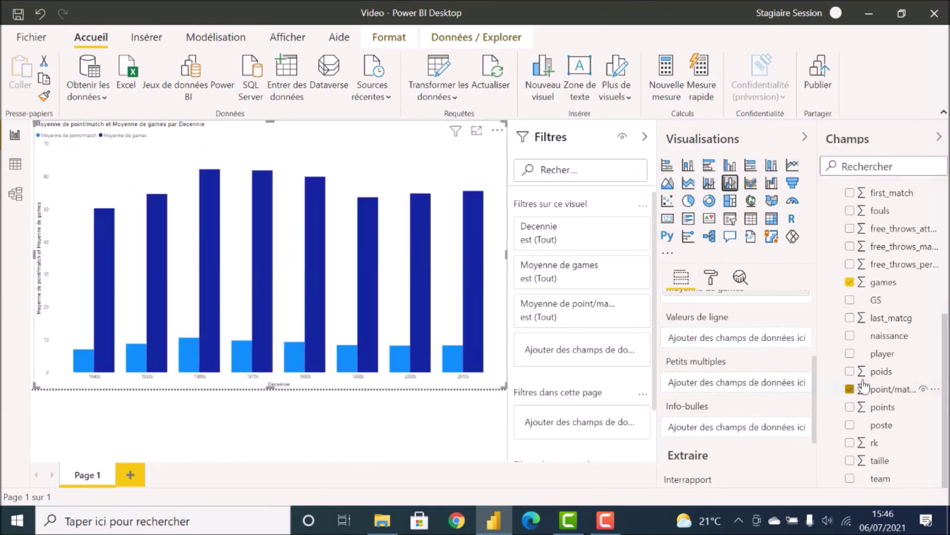
pyautogui.moveTo(871, 389); pyautogui.dragTo(719, 341)
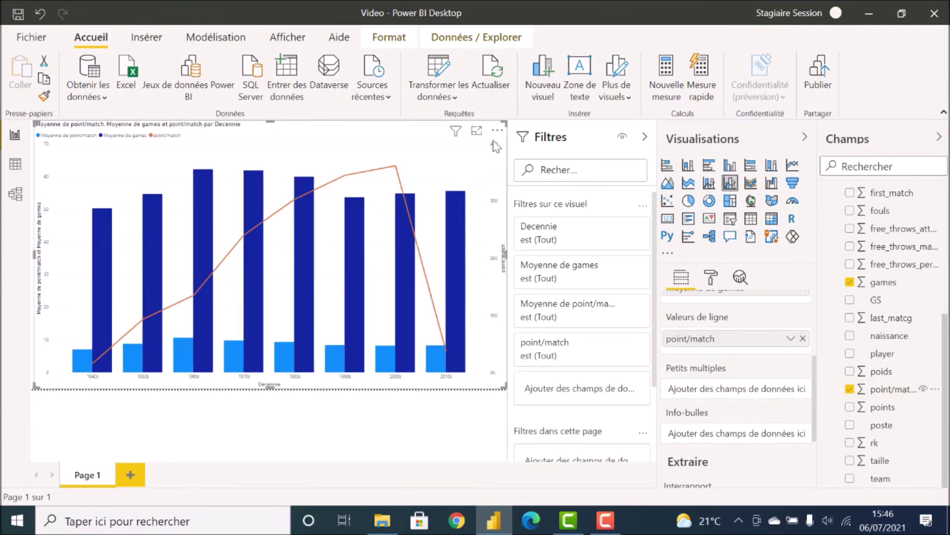
pyautogui.click(790, 338)
pyautogui.click(822, 170)
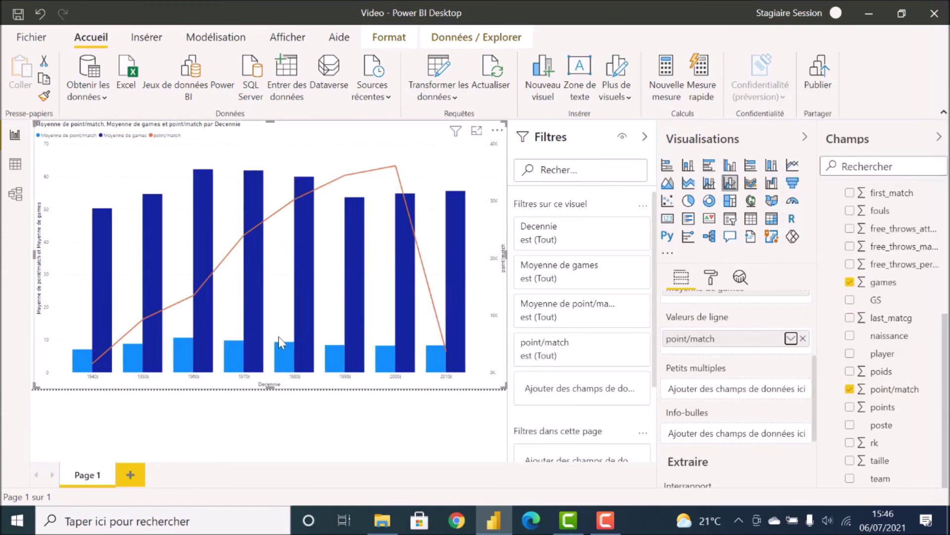